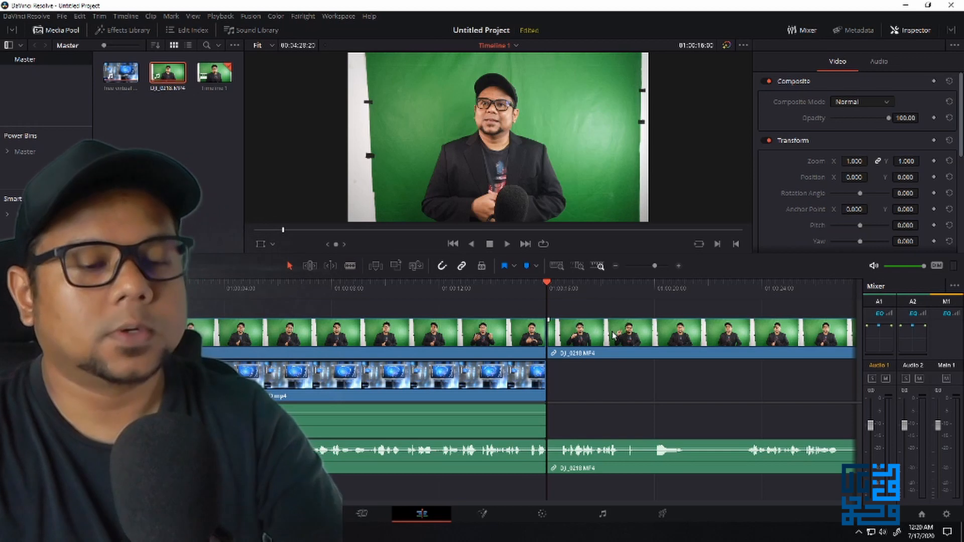
Undo the last cut on the green-screen clip and switch to the Color page.
key(ctrl+z)
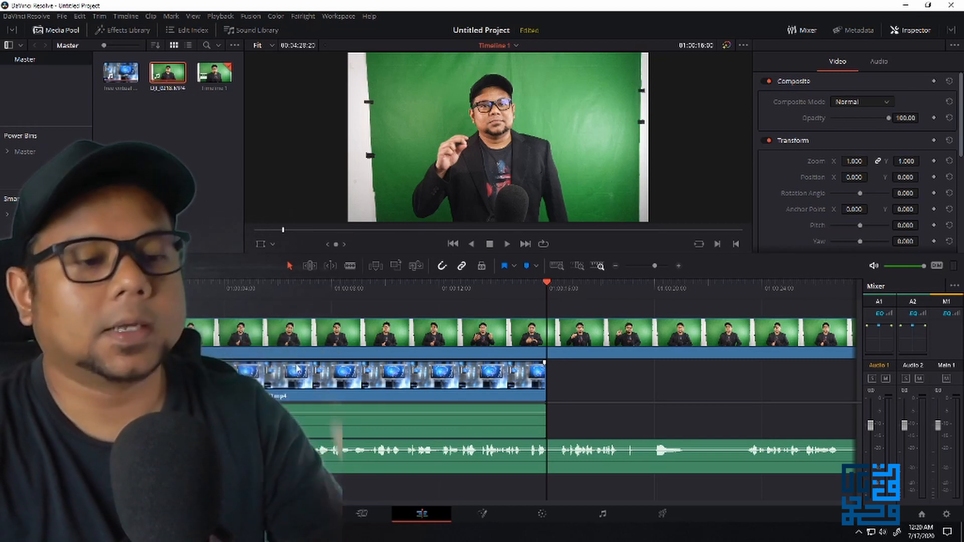
click(546, 516)
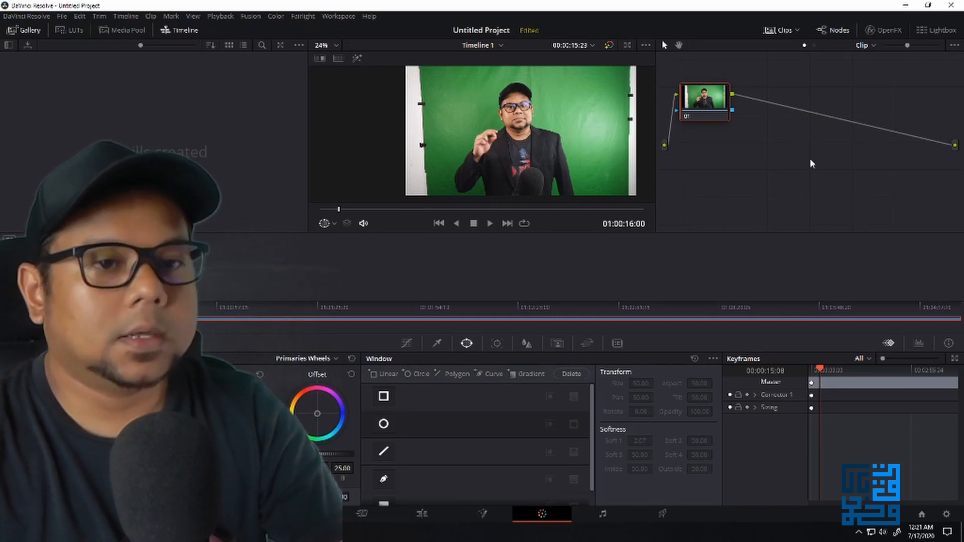
Add an alpha output to the node graph and connect node 01's alpha output to it.
right_click(751, 147)
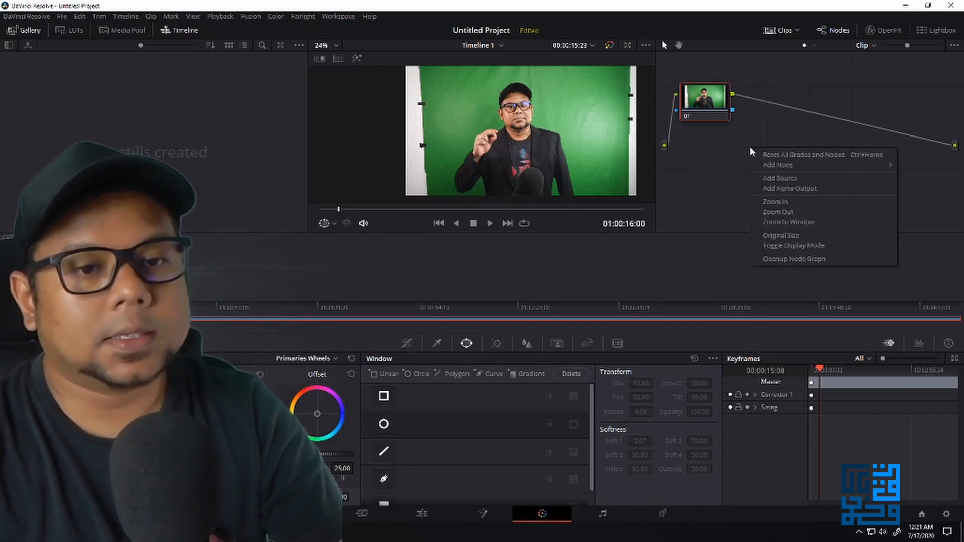
click(795, 189)
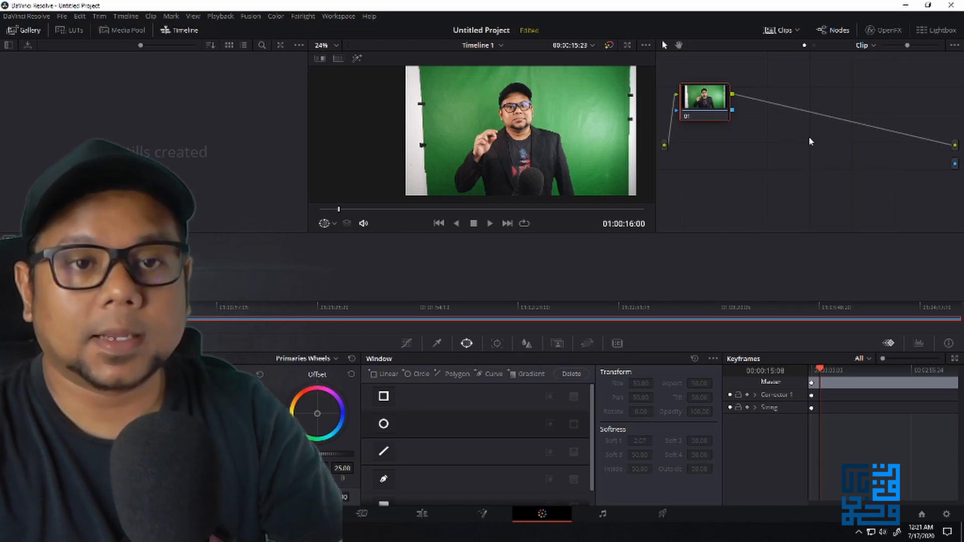
right_click(796, 169)
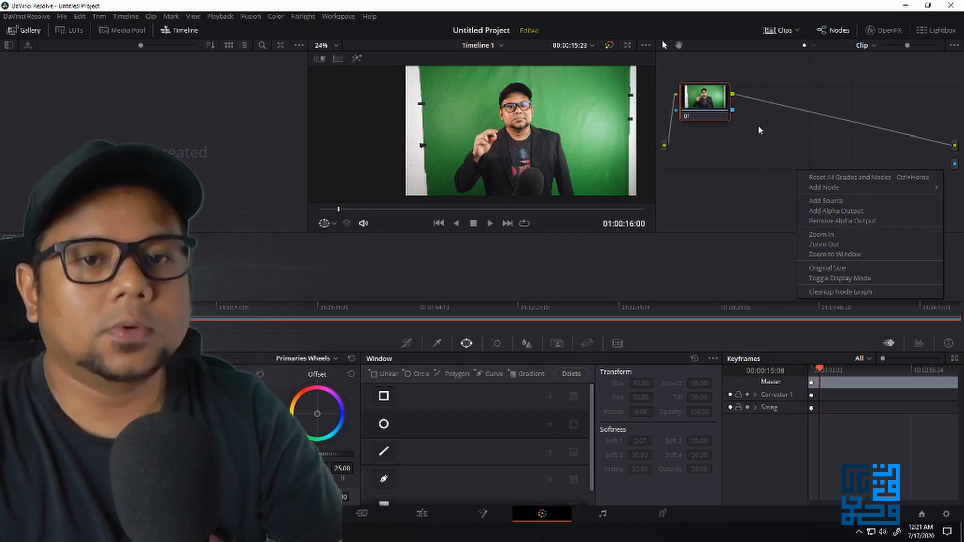
click(778, 259)
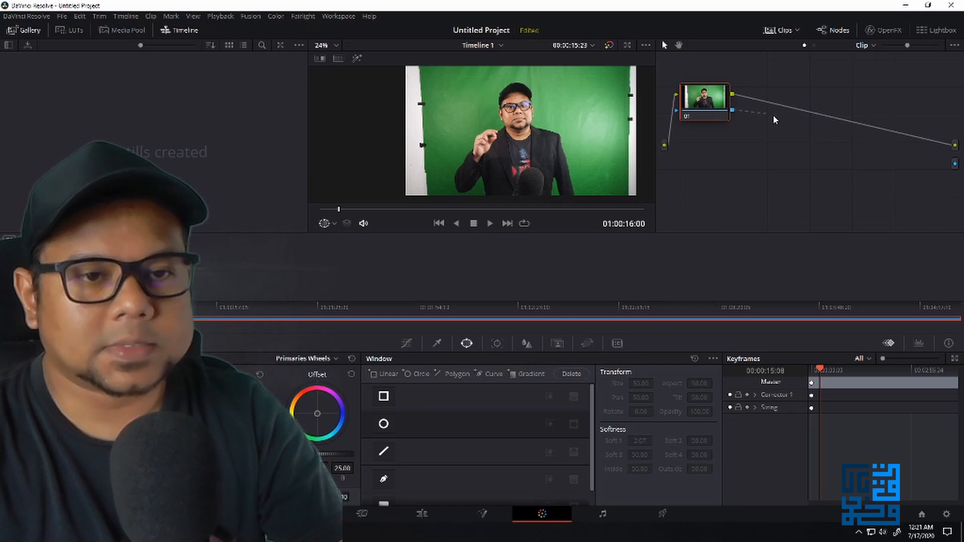
drag(880, 154, 954, 167)
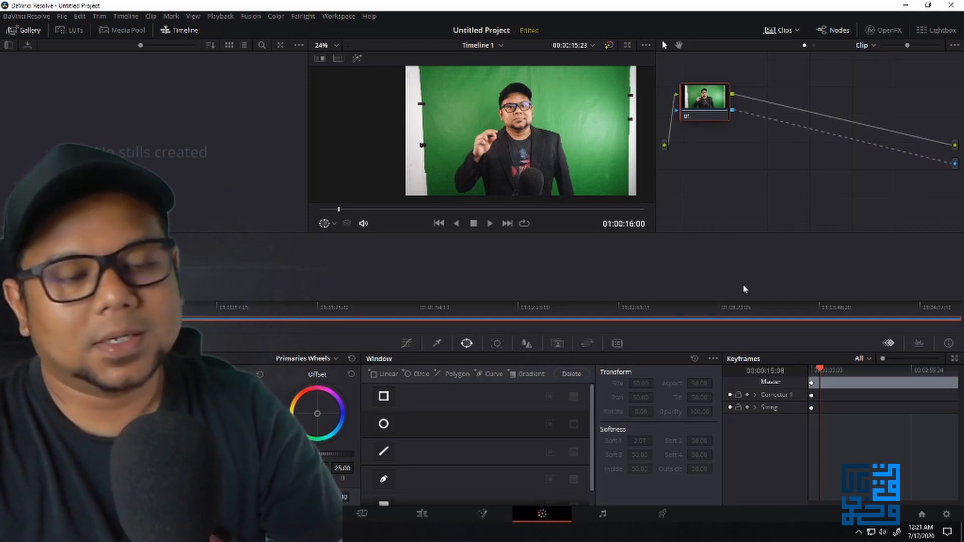
Sample the green backdrop beside the presenter with the HSL Qualifier picker and invert the selection.
click(439, 347)
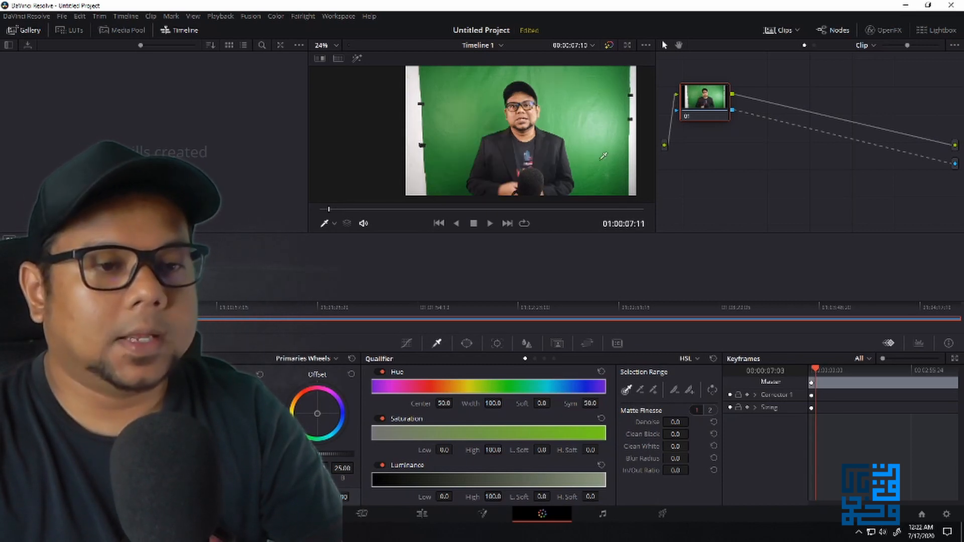
click(604, 156)
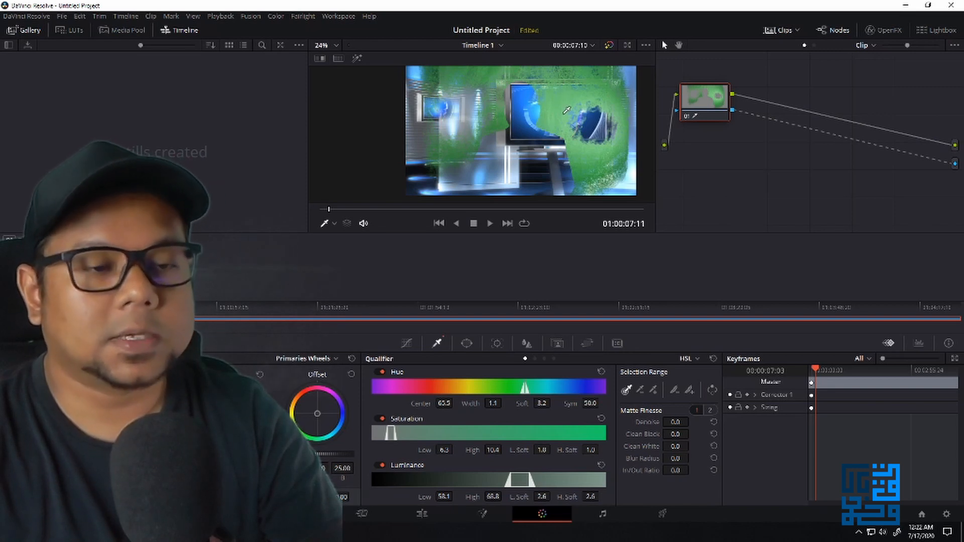
click(712, 390)
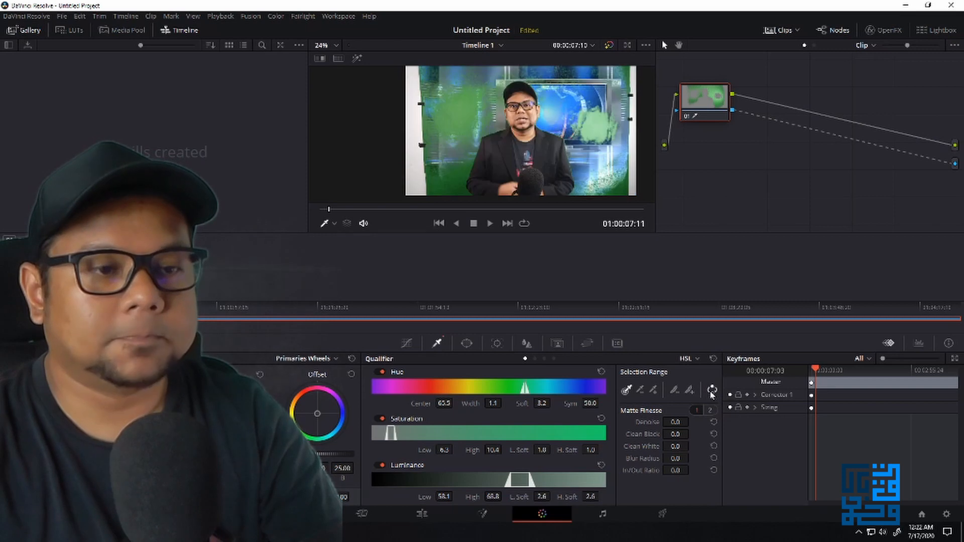
click(711, 392)
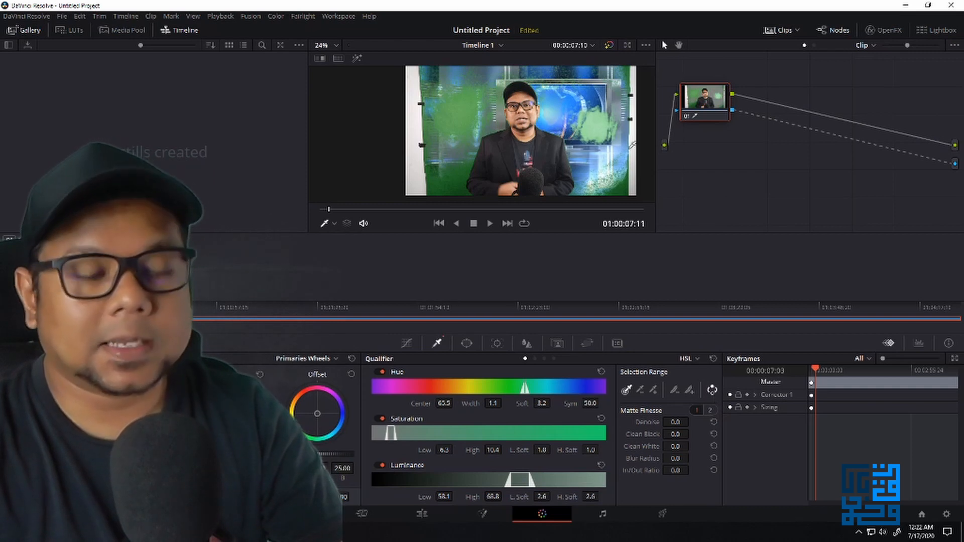
Resample the green backdrop at different spots on both sides of the presenter with the qualifier picker.
click(470, 108)
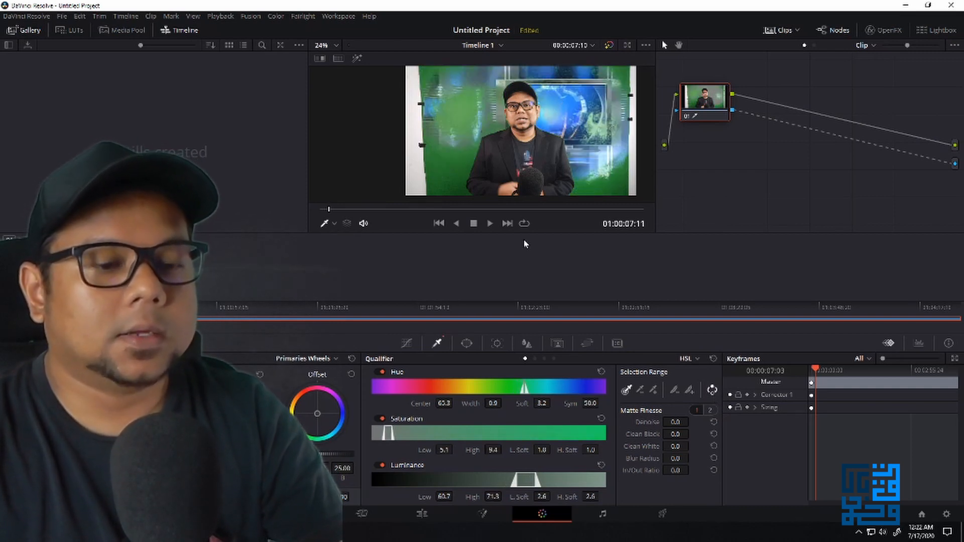
click(459, 170)
click(594, 109)
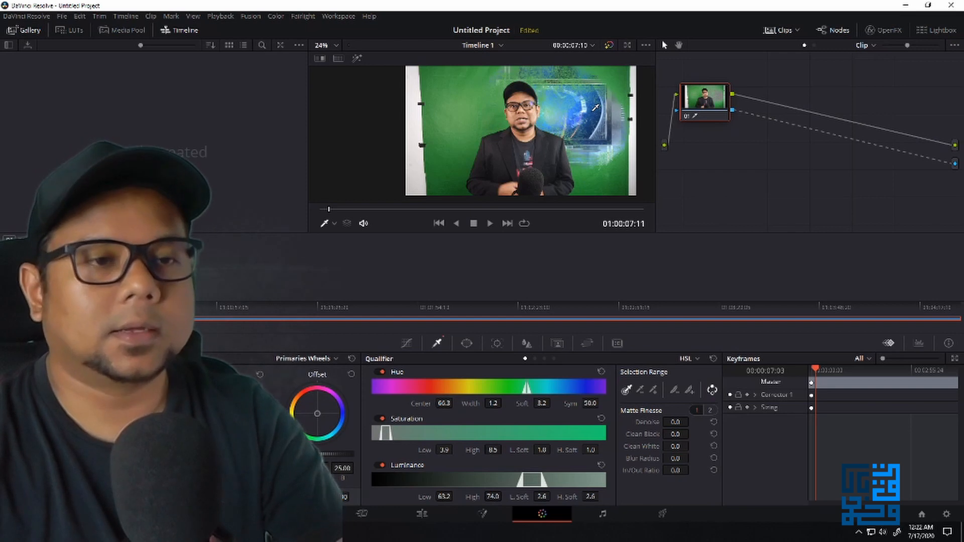
drag(461, 110, 468, 122)
click(460, 124)
click(566, 121)
click(596, 168)
click(559, 120)
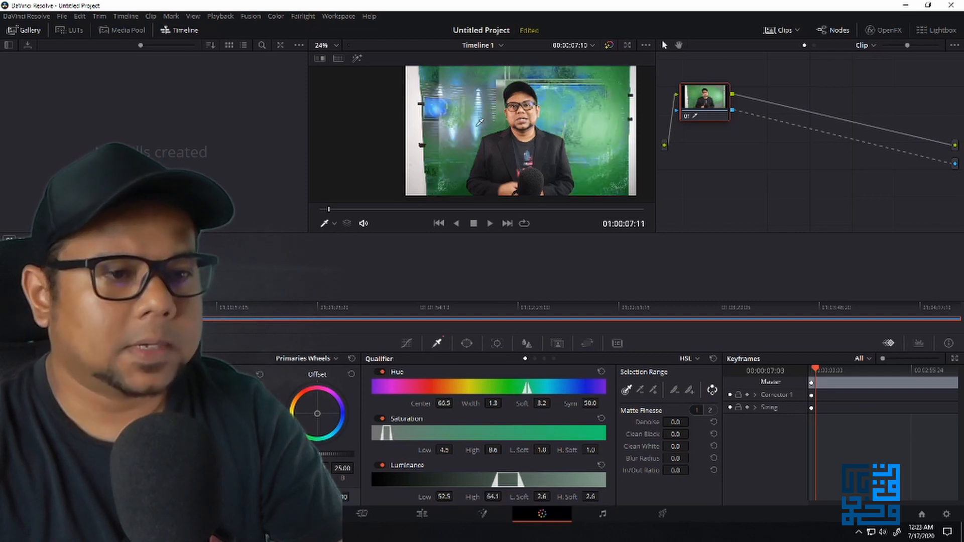
click(587, 119)
click(483, 122)
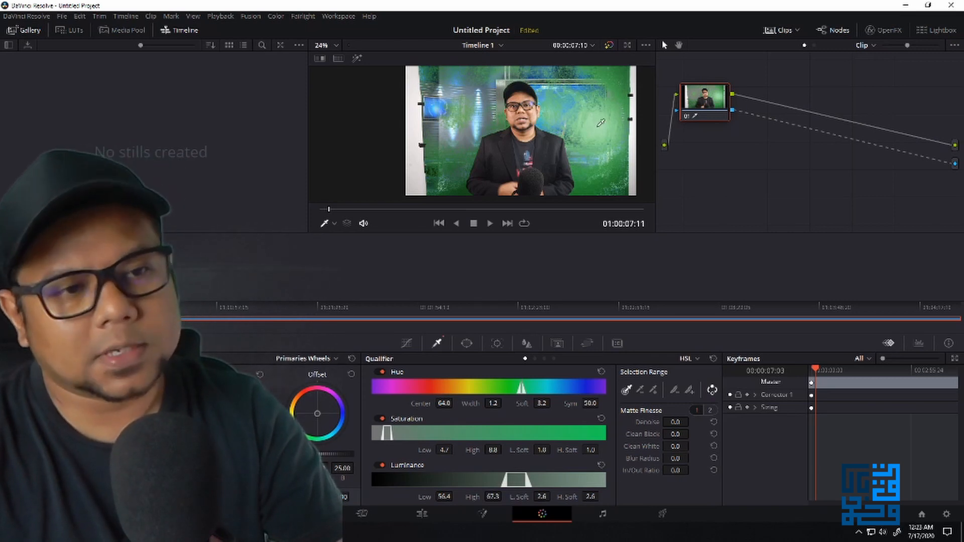
click(481, 125)
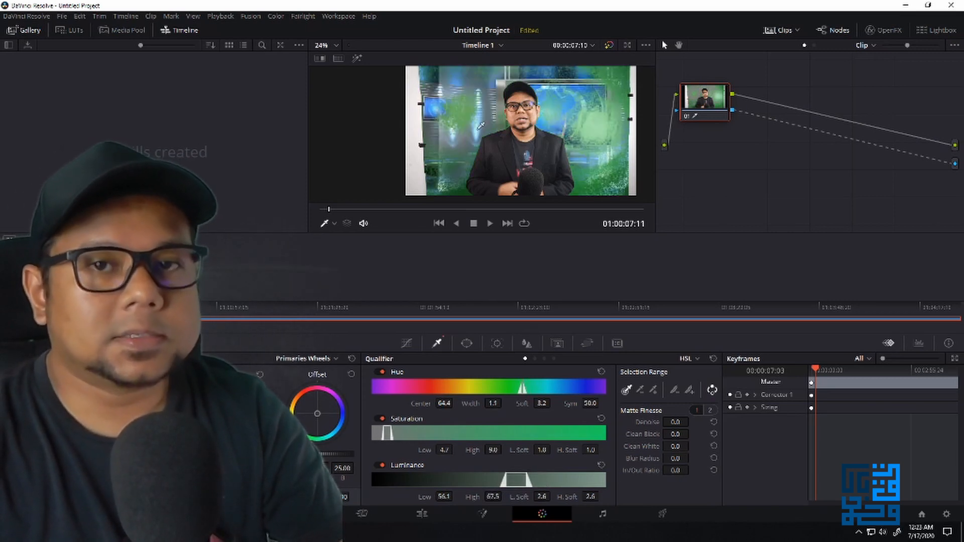
click(499, 125)
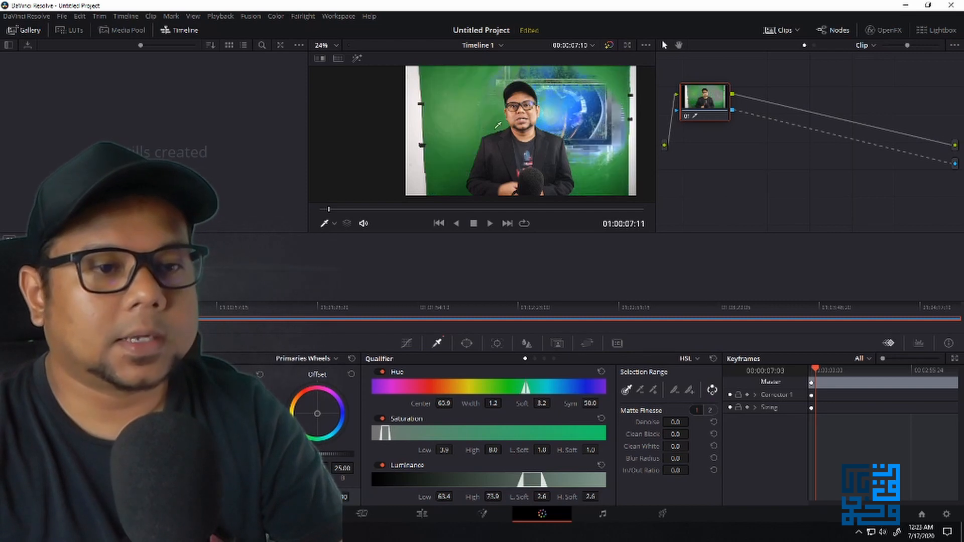
click(480, 106)
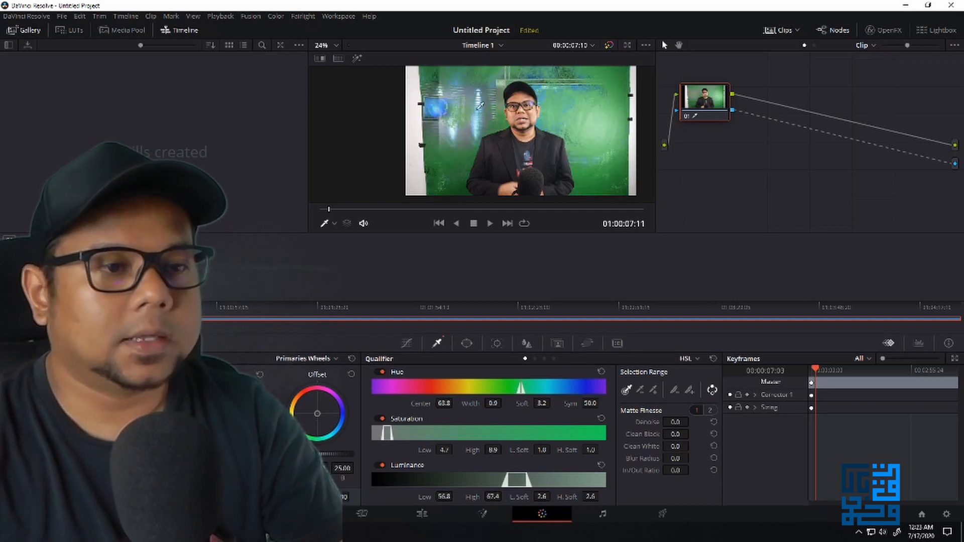
click(616, 121)
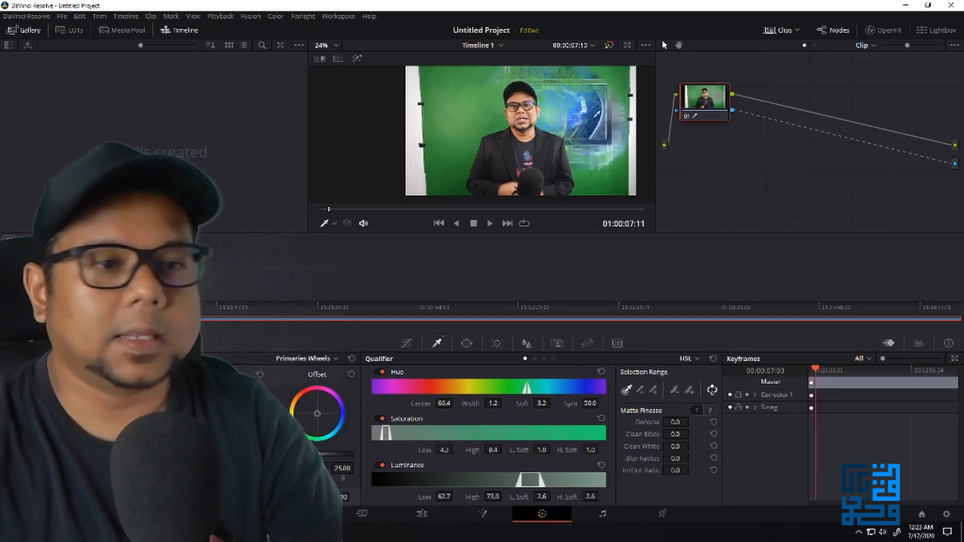
click(504, 118)
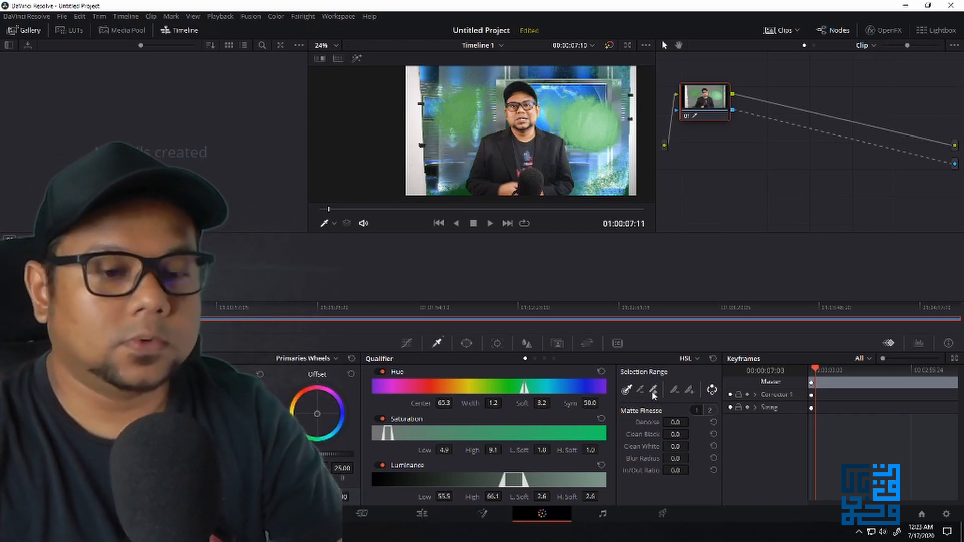
Extend the key with the add-color picker by sampling the remaining green patches on both sides of the presenter.
click(653, 395)
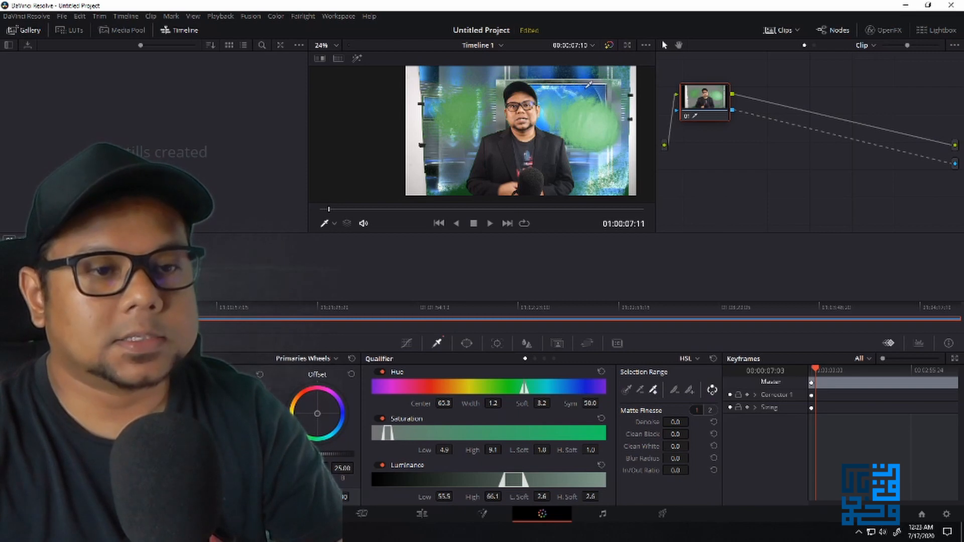
drag(590, 85, 599, 152)
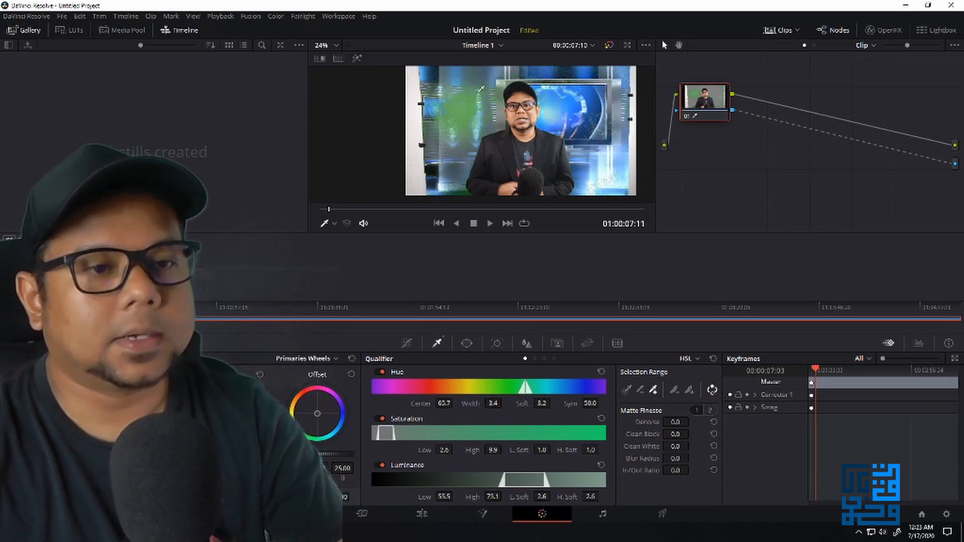
mouse_move(477, 81)
mouse_down()
mouse_move(461, 122)
mouse_move(458, 109)
mouse_up()
mouse_move(592, 100)
mouse_down()
mouse_move(609, 167)
mouse_move(595, 170)
mouse_up()
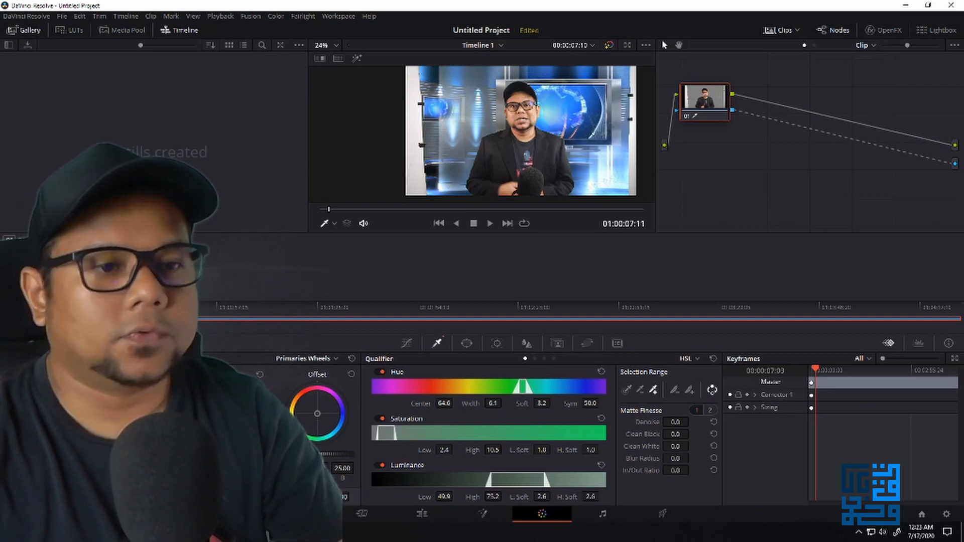
Examine the keyed backdrop and the presenter's edges at close range, playing the clip to check for leftover green.
scroll(585, 133, up, 5)
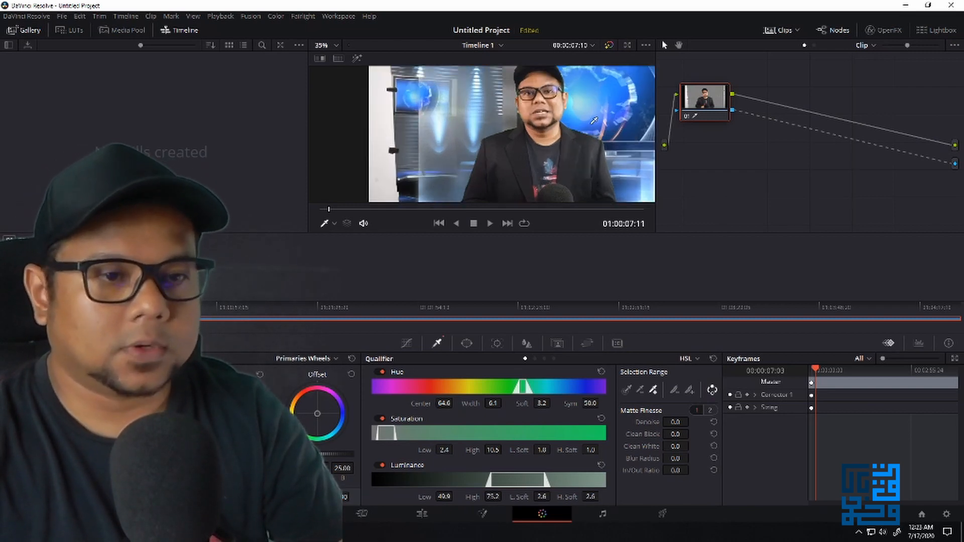
scroll(594, 136, up, 2)
drag(610, 123, 476, 47)
drag(528, 134, 463, 176)
scroll(535, 126, up, 3)
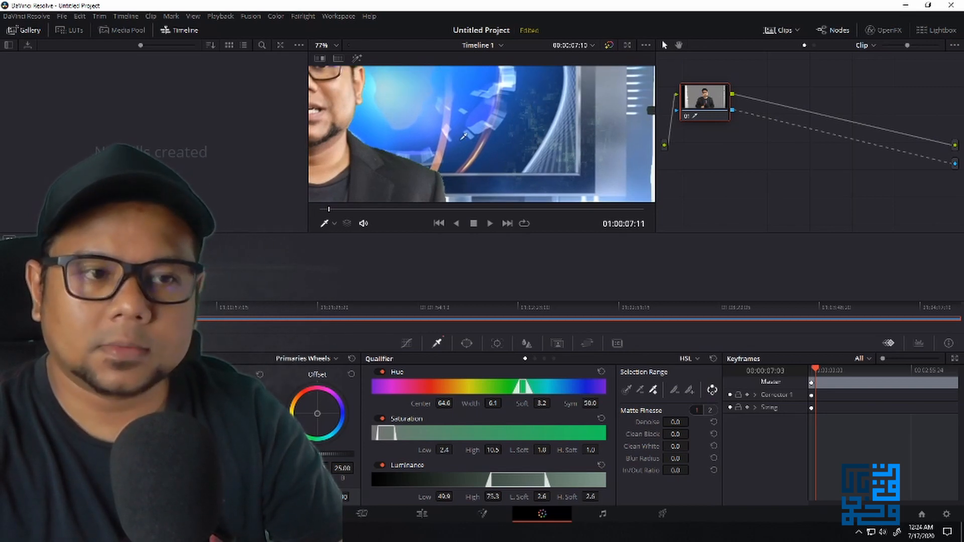
scroll(419, 121, down, 4)
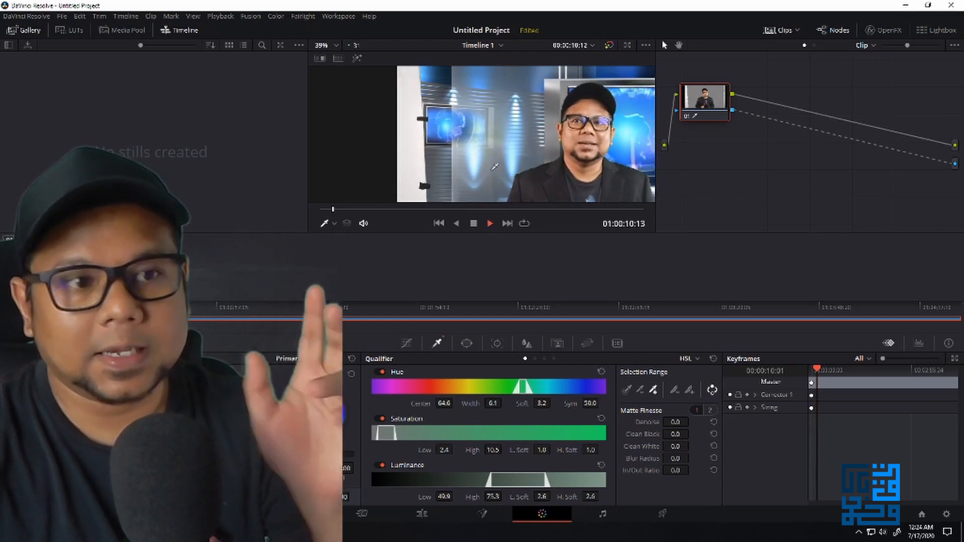
click(473, 224)
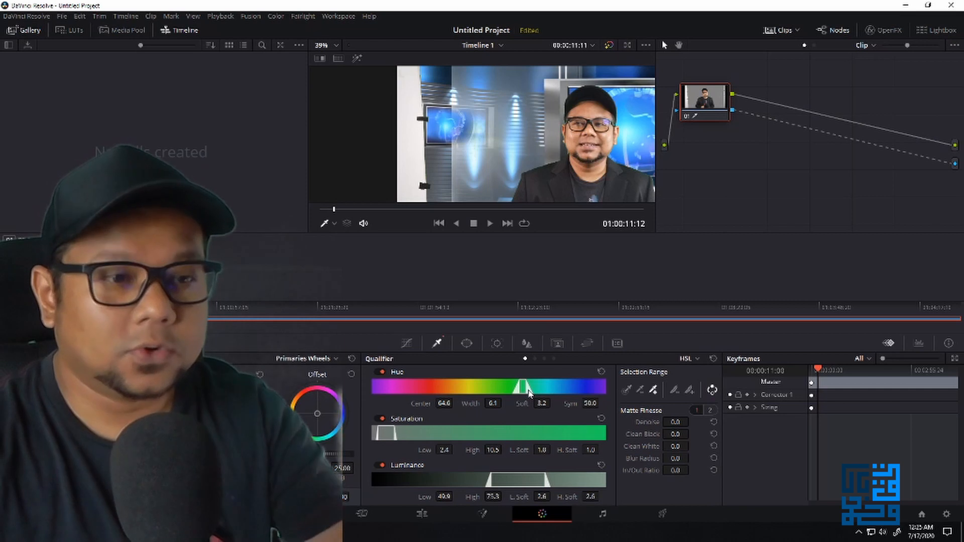
scroll(480, 110, up, 5)
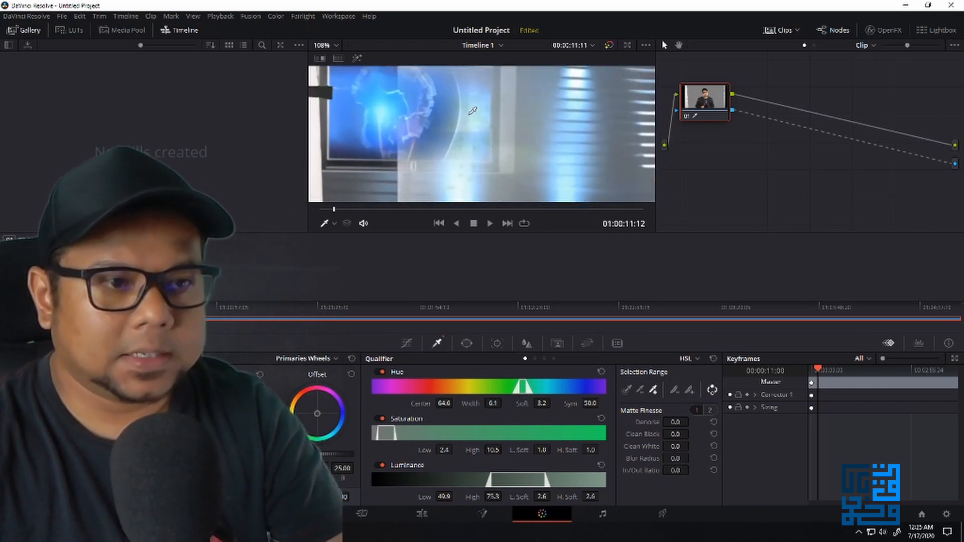
click(473, 223)
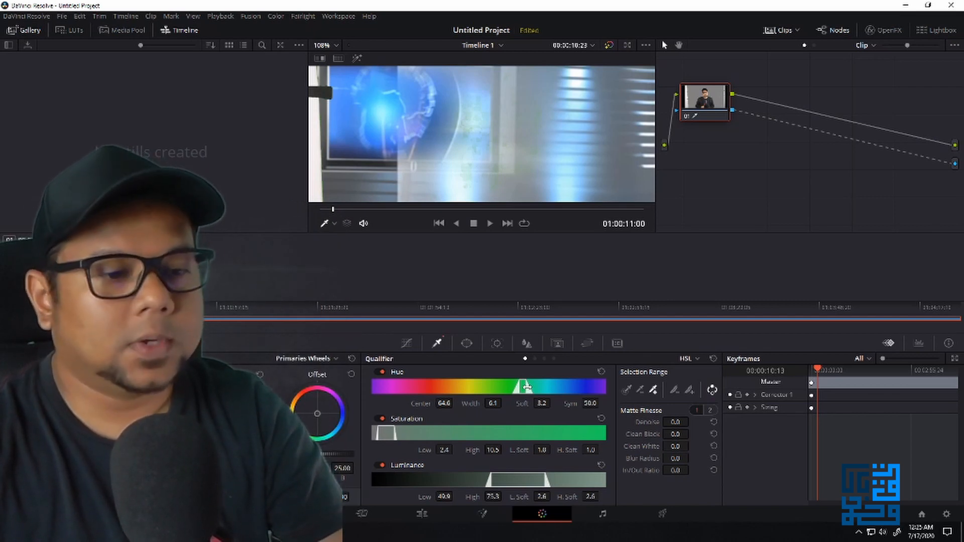
Widen the qualifier's hue range to a width of about 8.6 and check the key across the whole frame.
drag(527, 387, 528, 388)
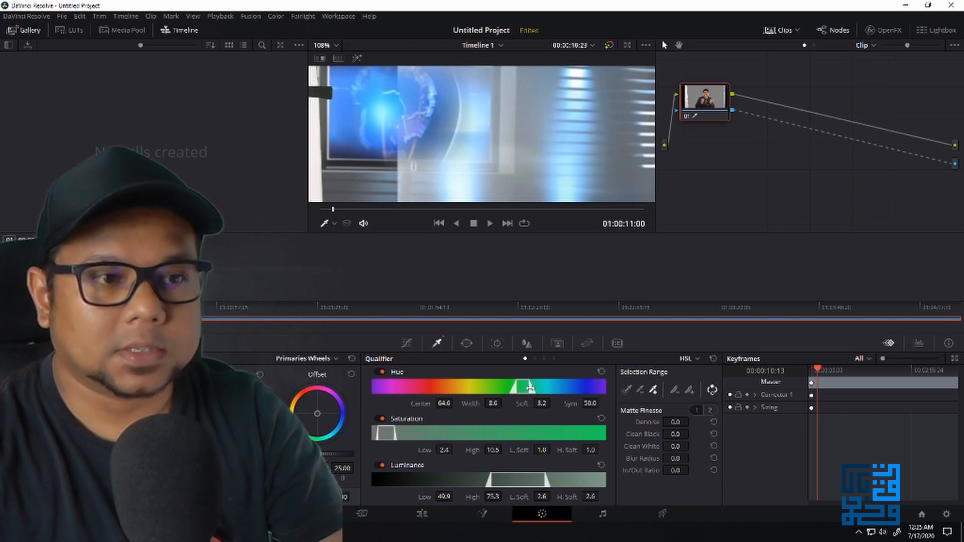
scroll(562, 140, down, 5)
scroll(563, 140, down, 3)
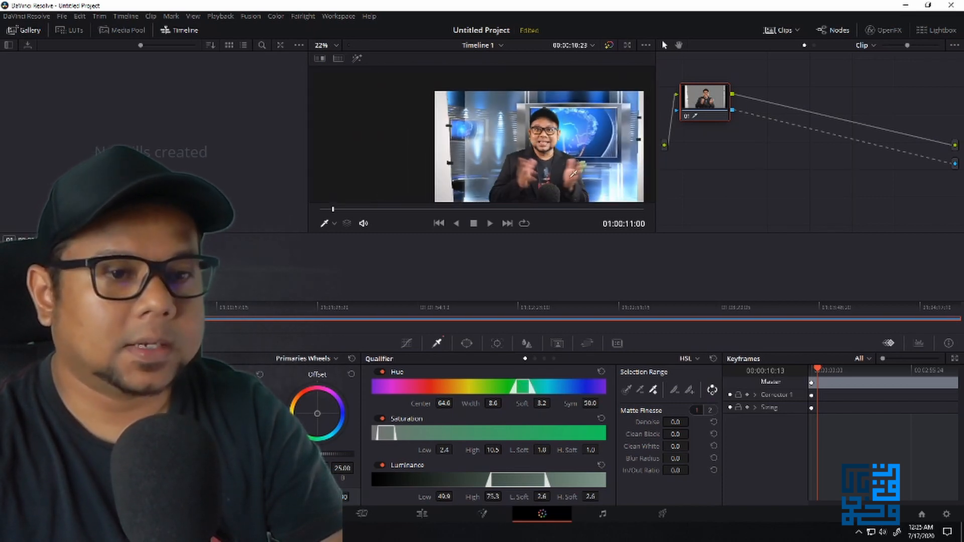
scroll(573, 173, up, 3)
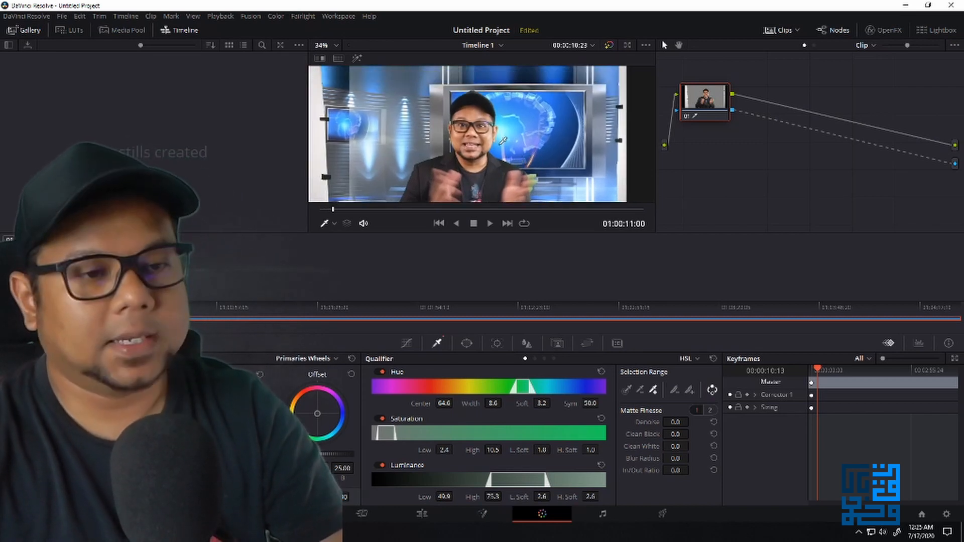
scroll(502, 141, down, 2)
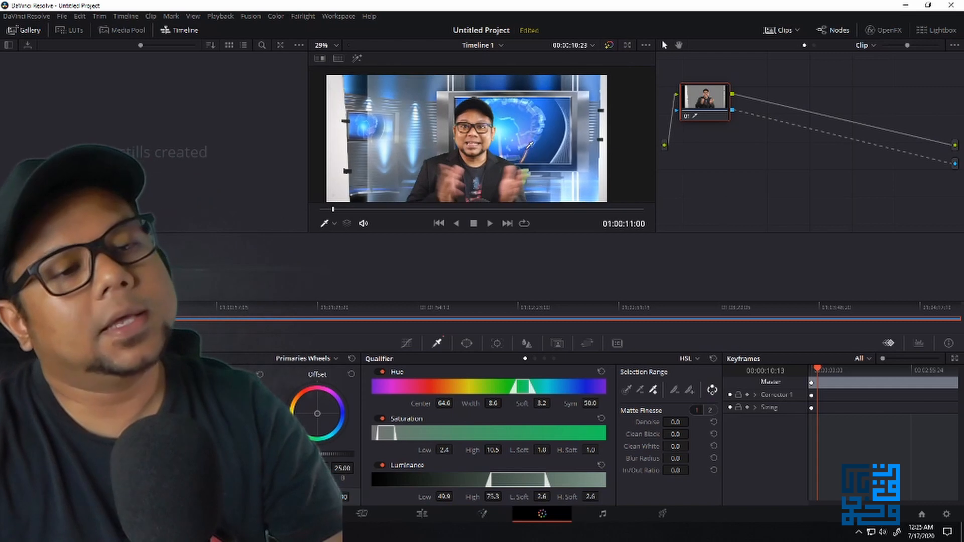
scroll(510, 159, down, 2)
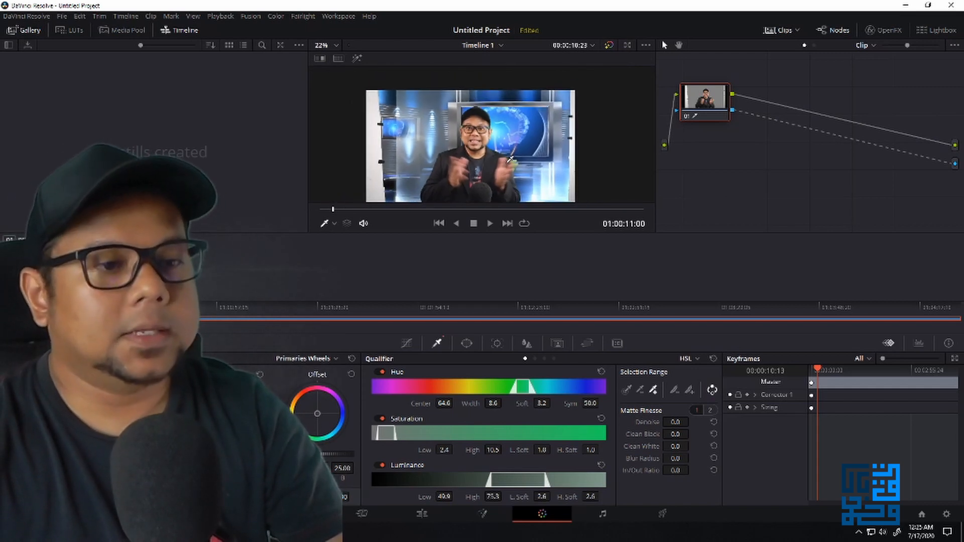
scroll(506, 158, up, 2)
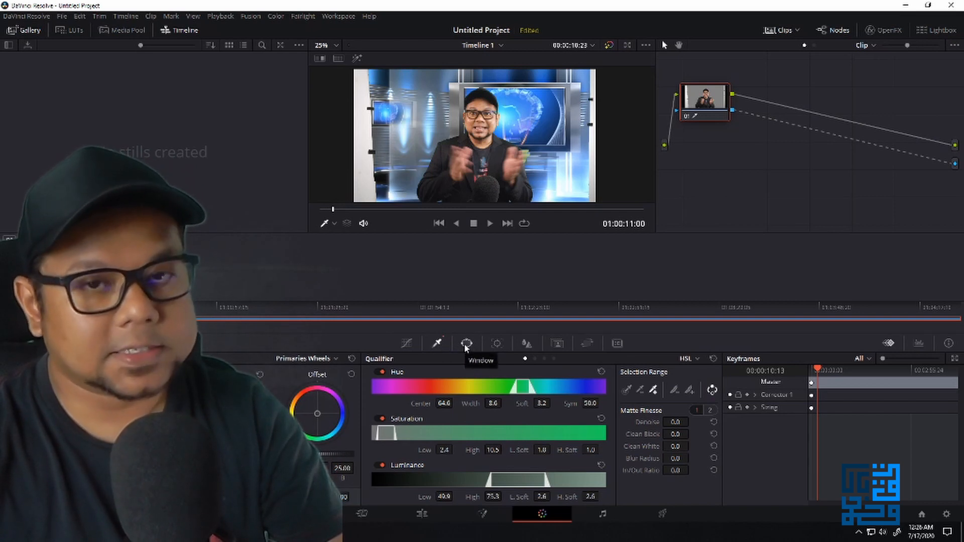
Add a rectangular power window to the keyed node and set all four of its softness values to 0.
click(466, 344)
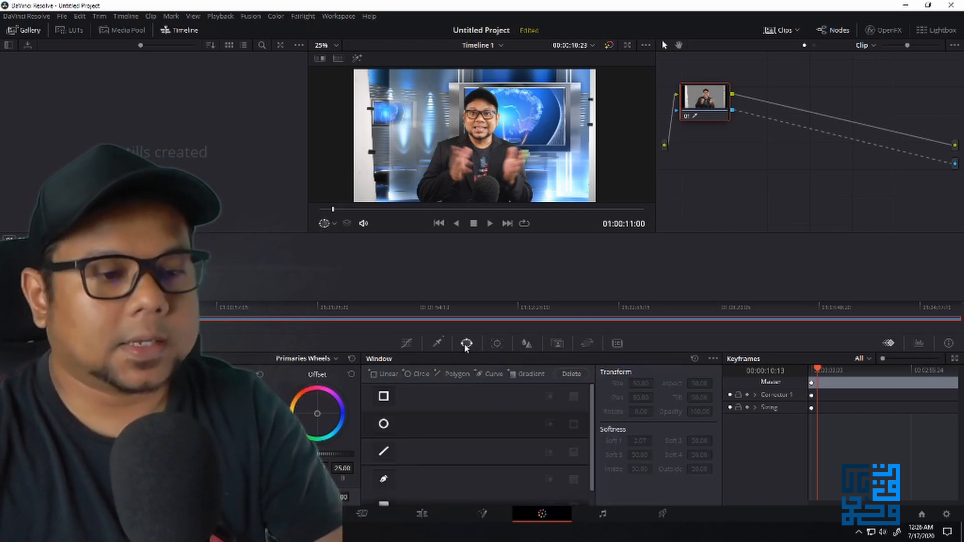
click(385, 398)
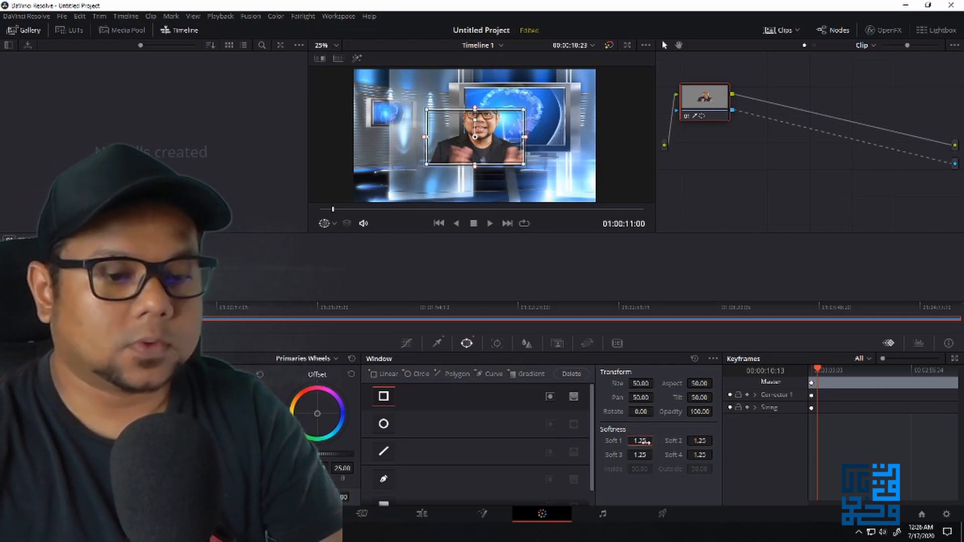
text(0)
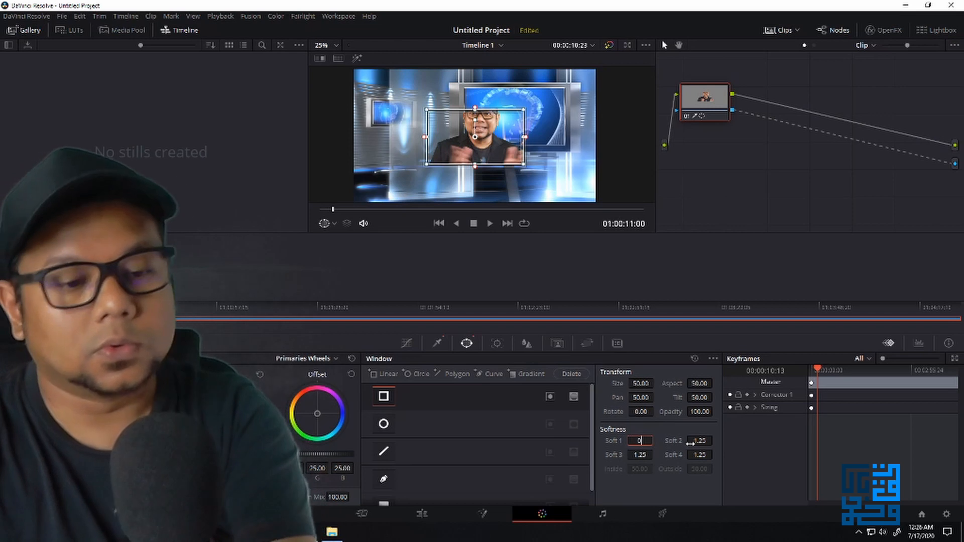
click(697, 441)
click(700, 455)
text(0)
click(634, 456)
text(0)
key(Return)
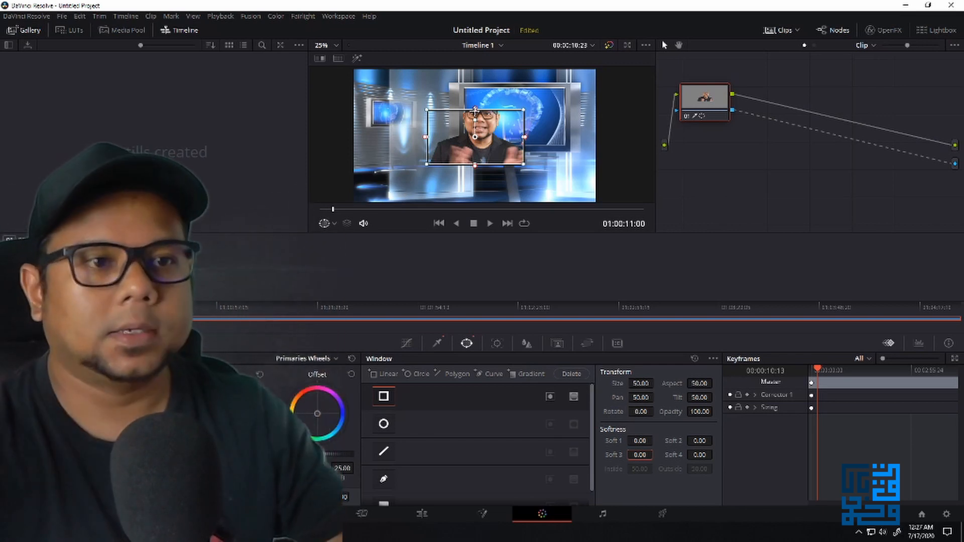
Stretch the rectangular window to the full frame height and widen it on both sides around the presenter's arms and hands.
drag(475, 109, 475, 69)
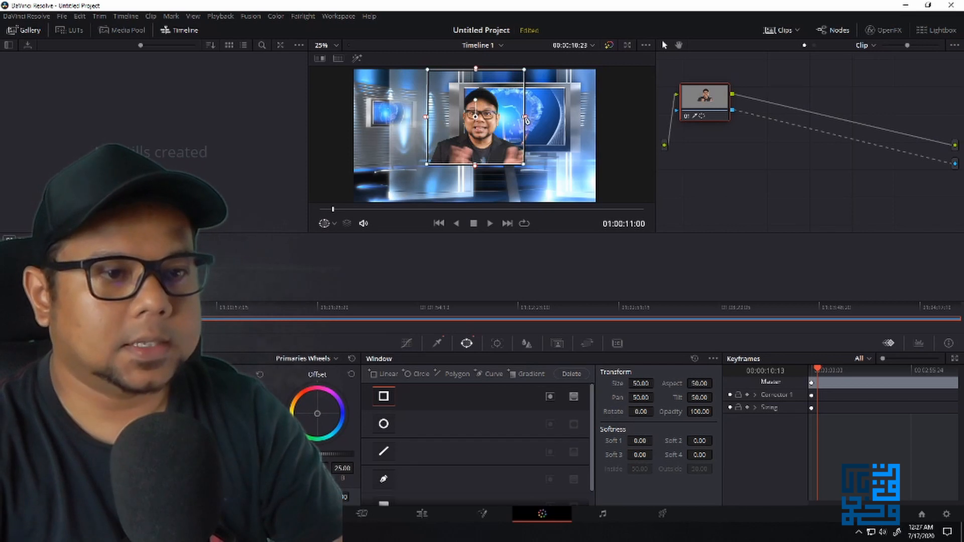
drag(524, 117, 601, 117)
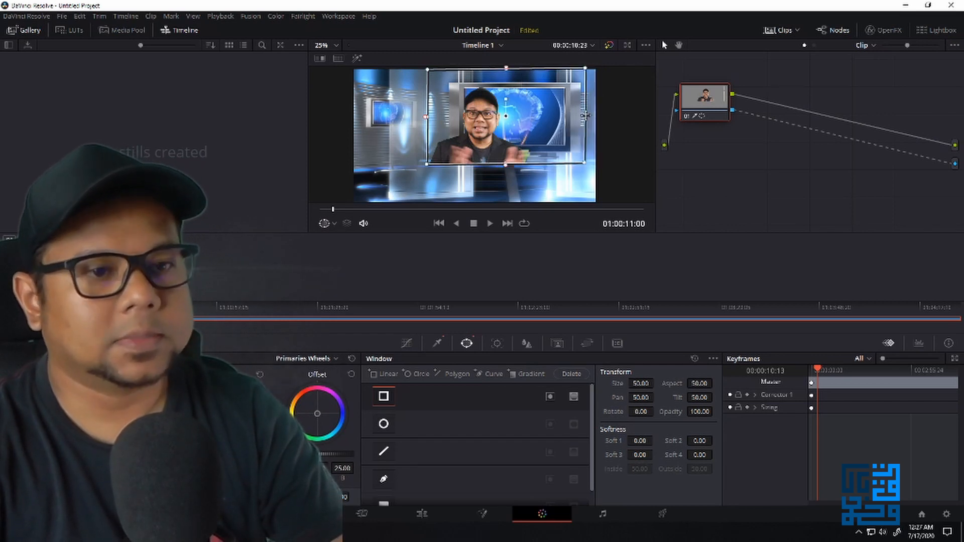
drag(601, 116, 584, 117)
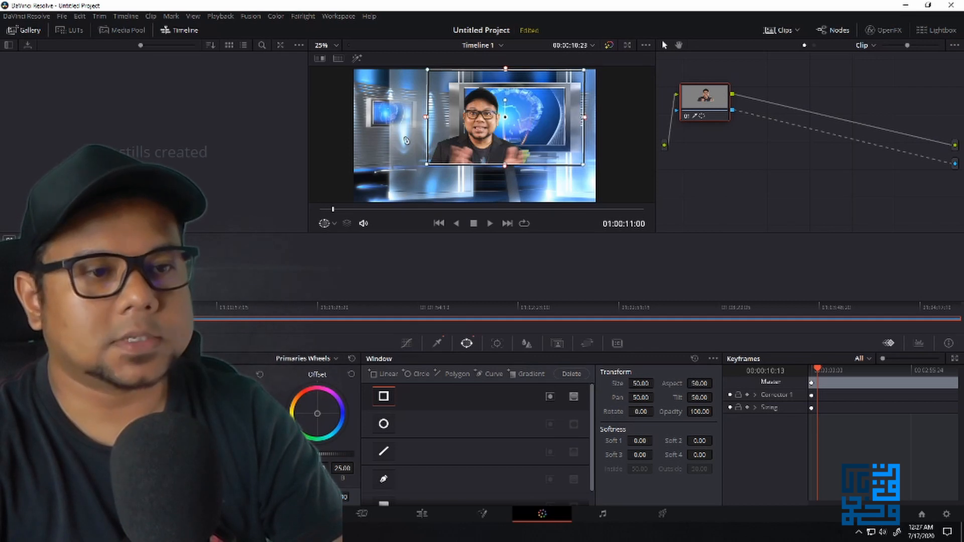
drag(427, 117, 380, 117)
drag(481, 164, 481, 210)
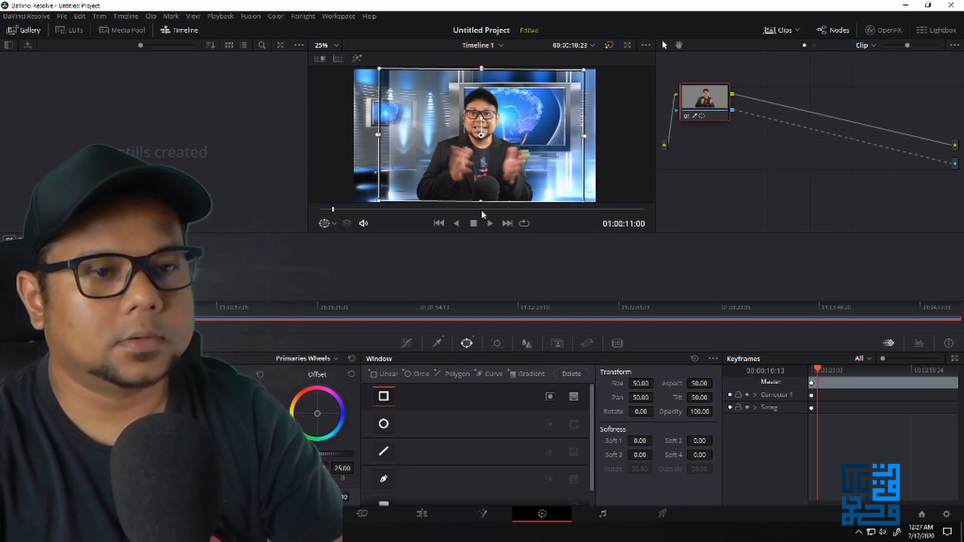
On the Edit page, experiment with the presenter clip's transform: enlarge it, set position to about X 166, Y 226, and rotate it to about 172.17.
click(431, 517)
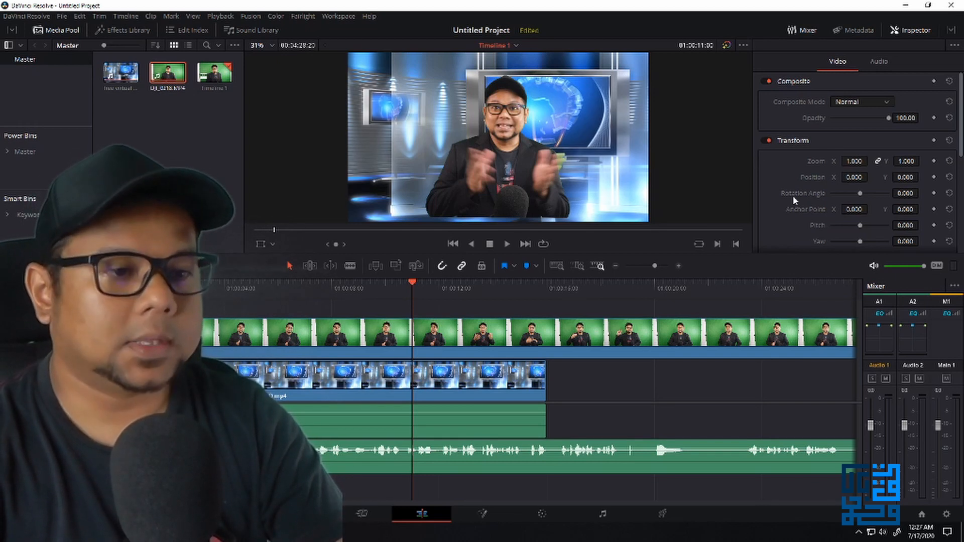
drag(855, 177, 922, 177)
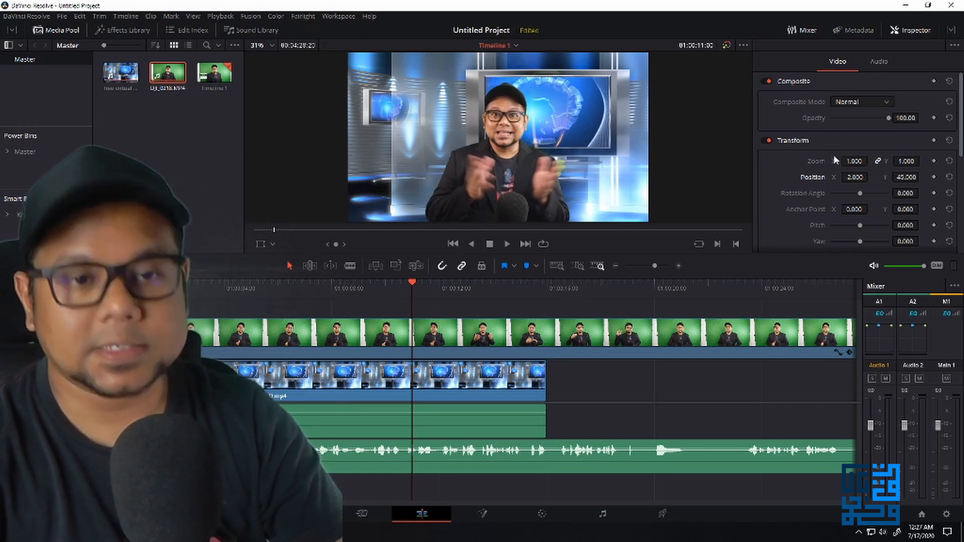
mouse_move(854, 161)
mouse_down()
mouse_move(871, 160)
mouse_move(845, 160)
mouse_up()
drag(907, 177, 922, 177)
drag(860, 193, 875, 196)
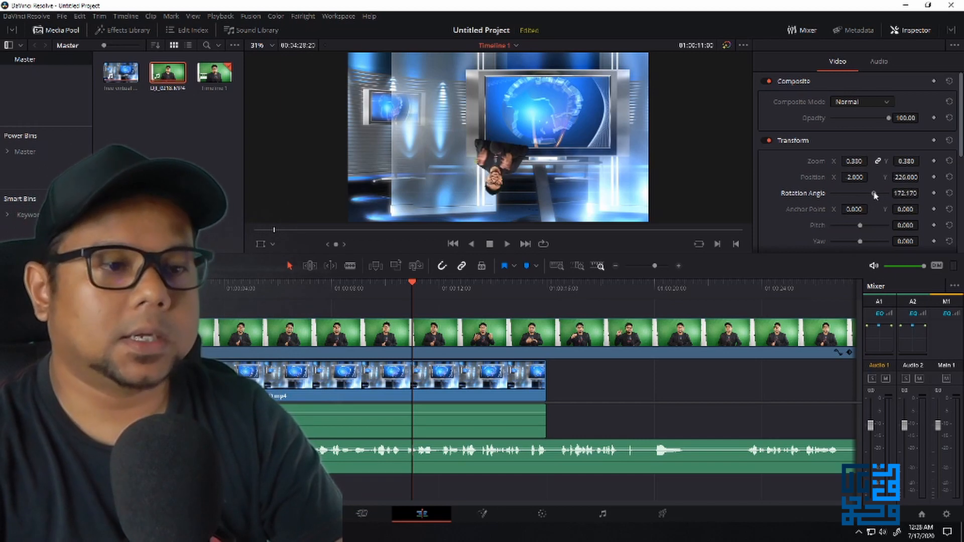
mouse_move(856, 162)
mouse_down()
mouse_move(871, 160)
mouse_move(861, 178)
mouse_up()
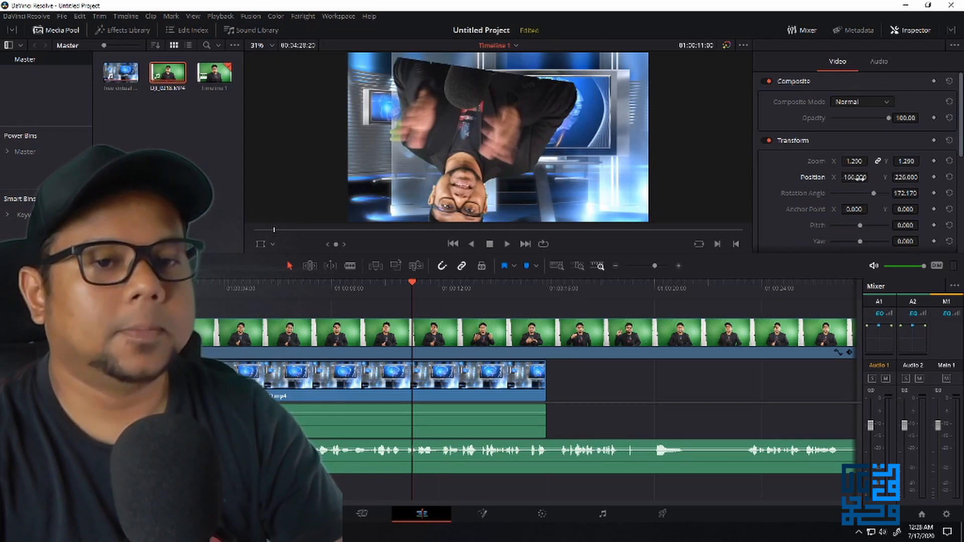